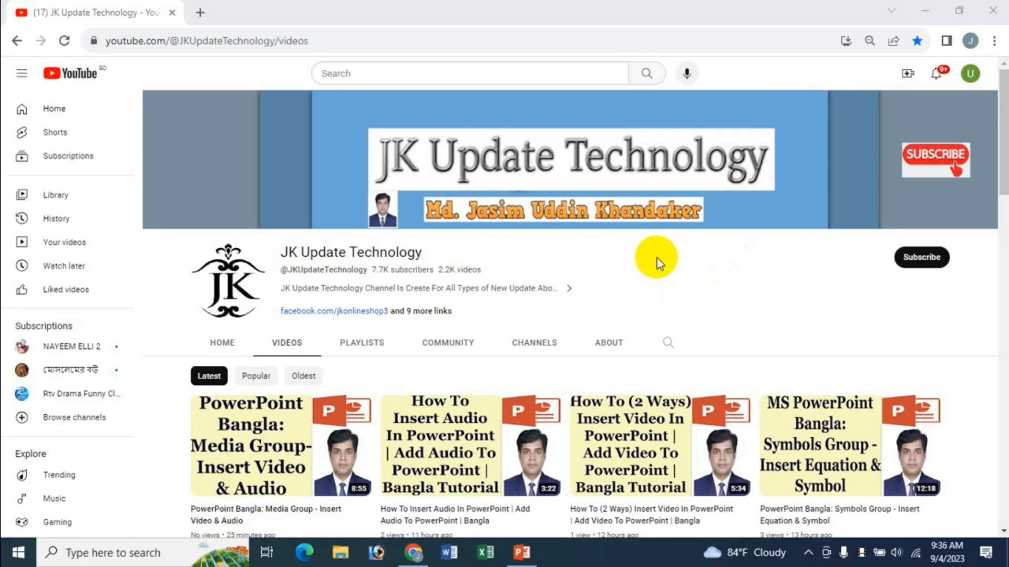
Step: Insert the green countdown video from the Audio & Video folder onto the slide
left_click(522, 552)
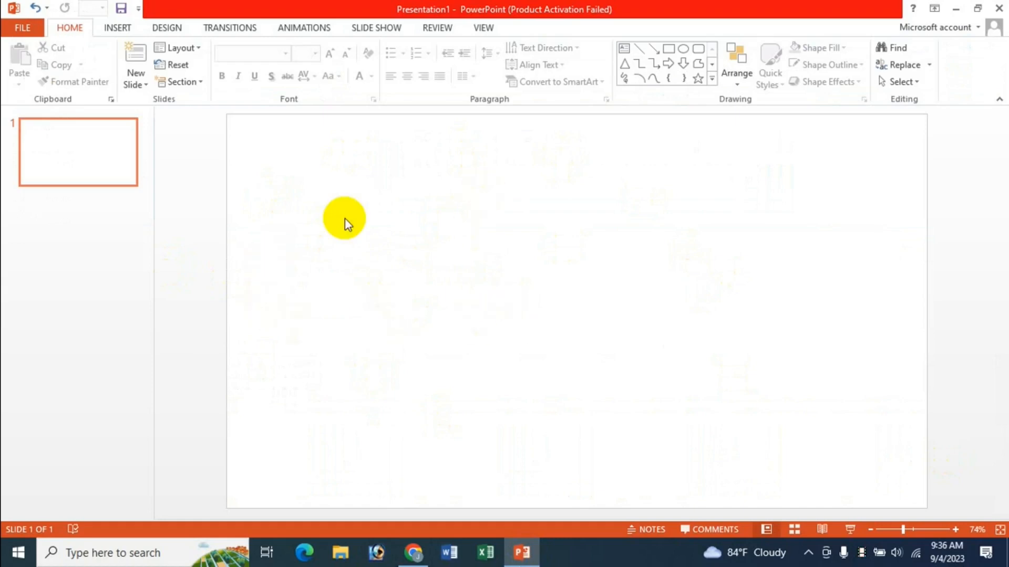
left_click(110, 29)
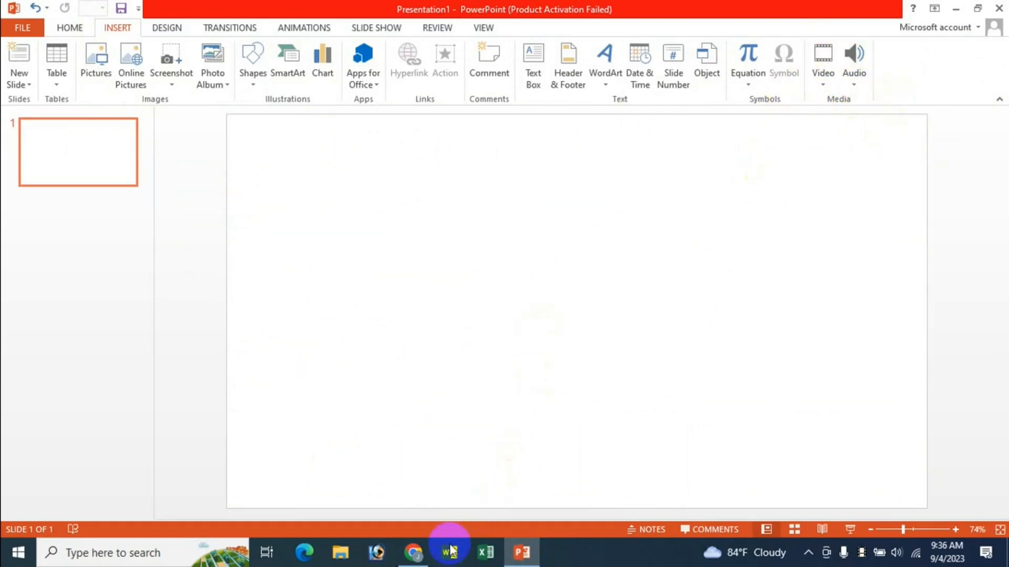
left_click(413, 553)
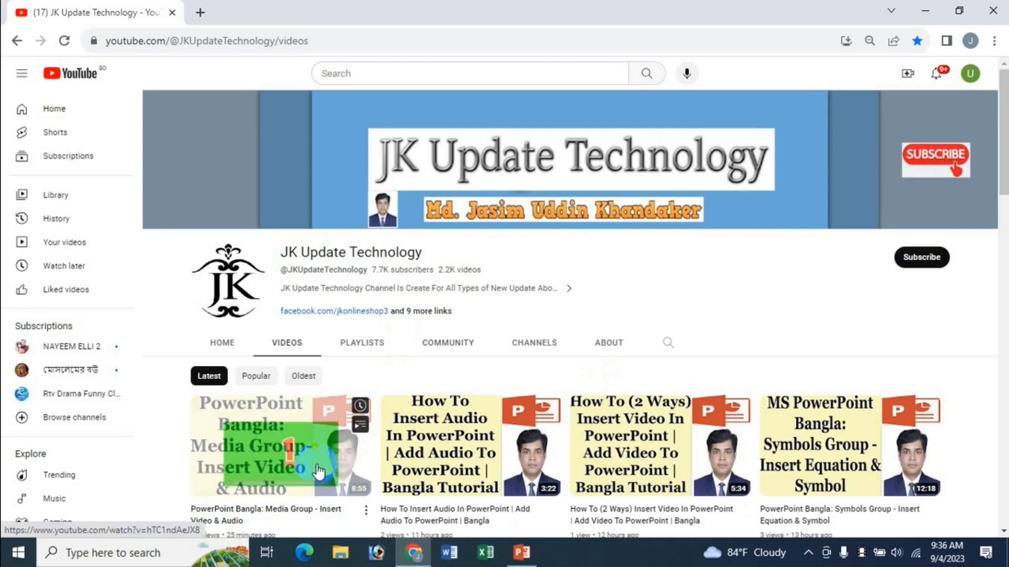
left_click(522, 553)
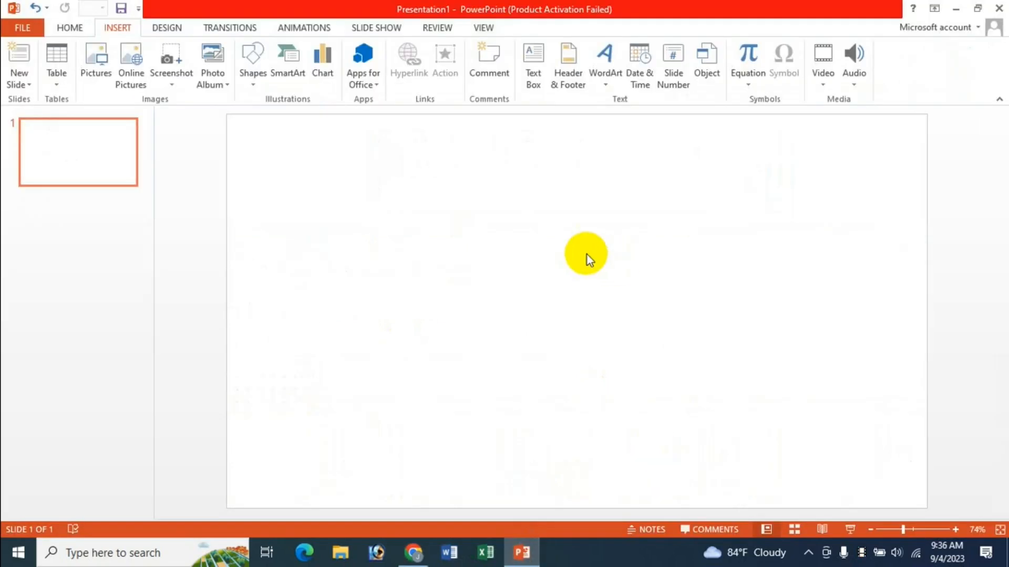
left_click(824, 82)
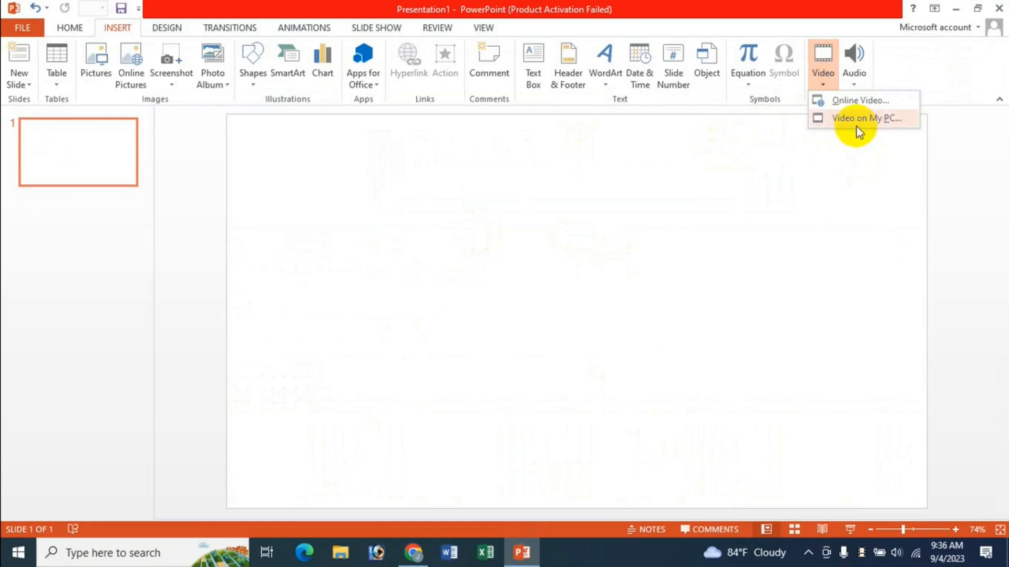
left_click(888, 125)
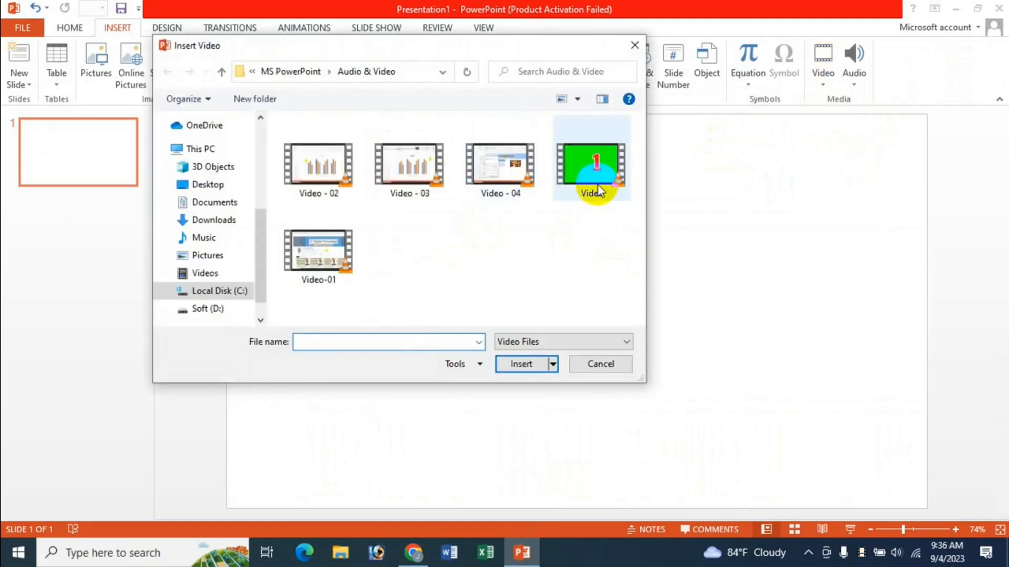
left_click(595, 184)
left_click(519, 366)
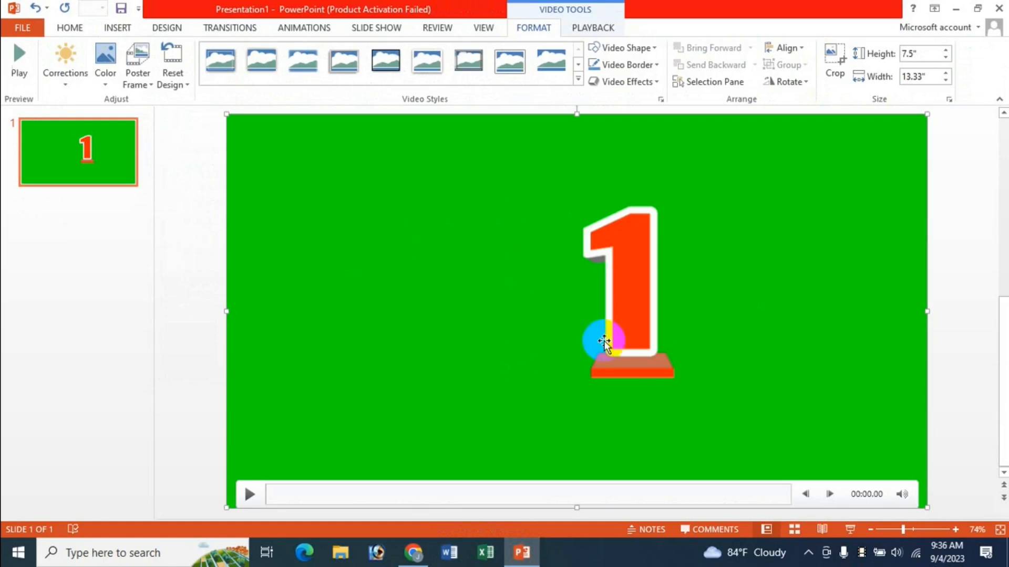
Step: Open the Trim Video dialog for the inserted video
left_click(588, 27)
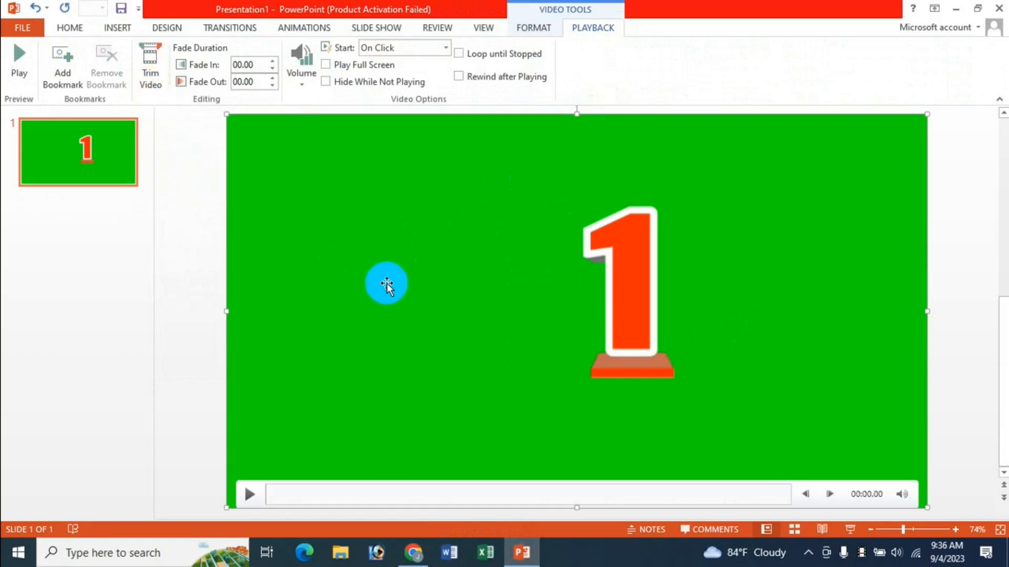
right_click(389, 261)
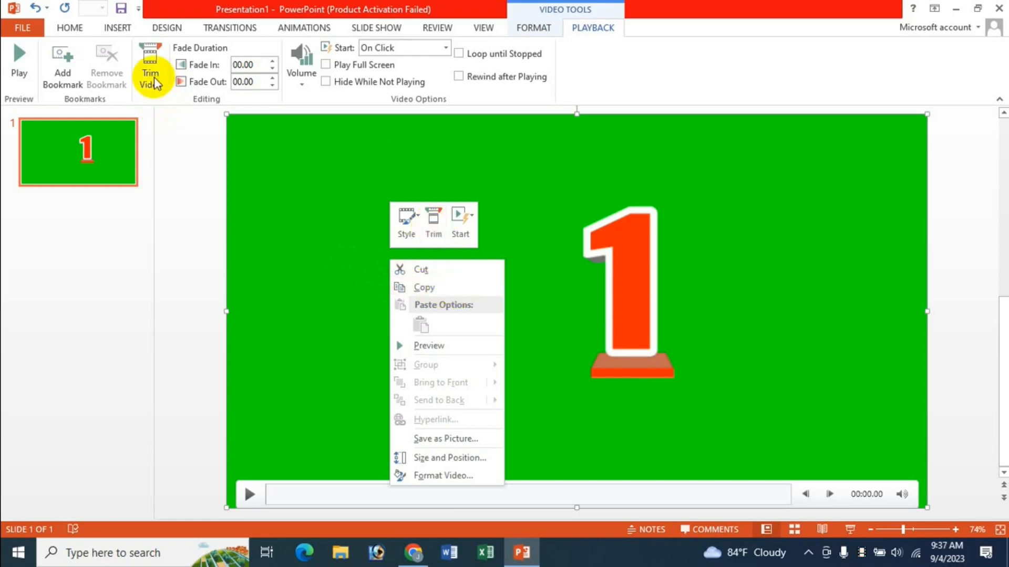
left_click(275, 137)
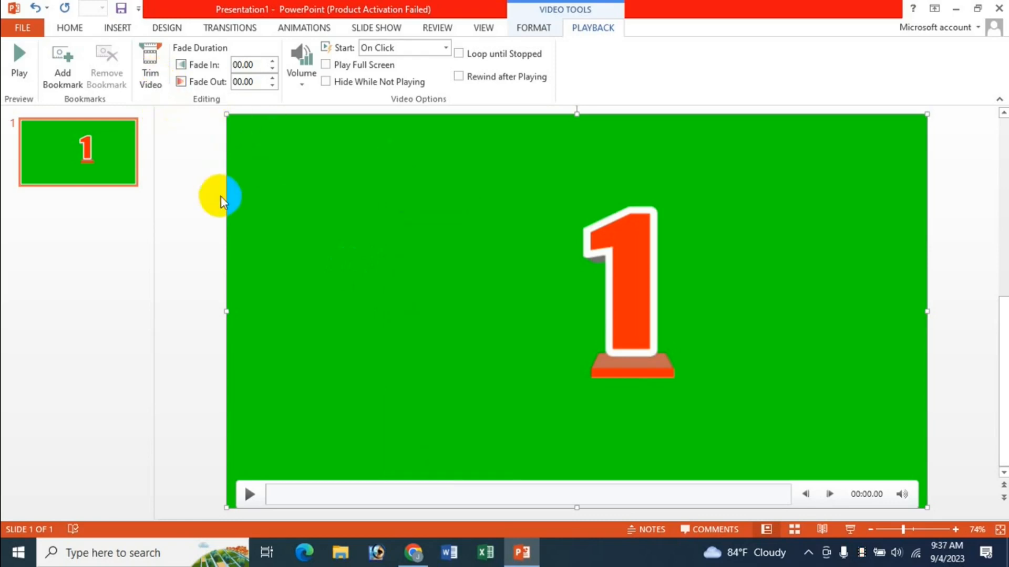
left_click(154, 77)
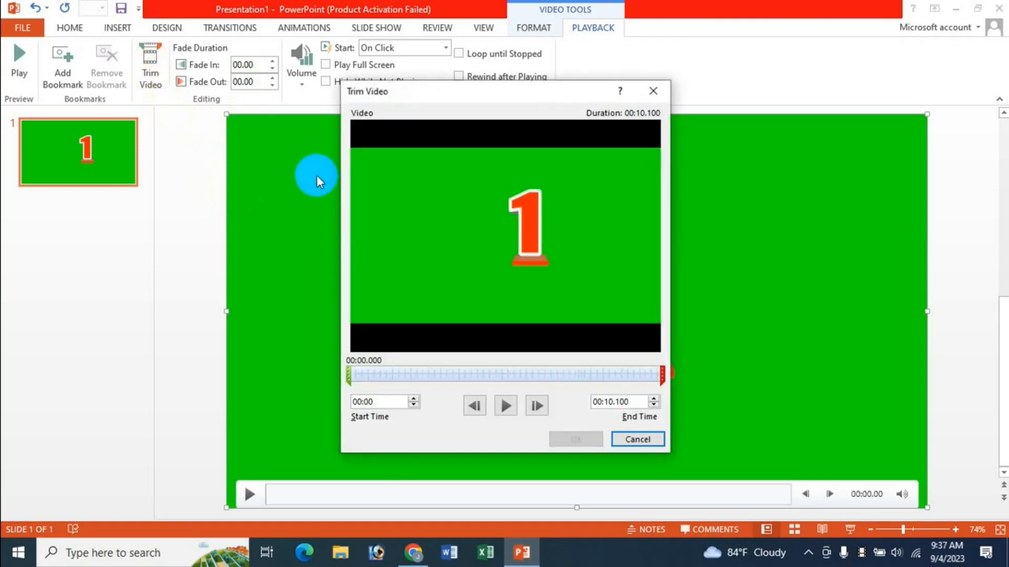
left_click_drag(490, 95, 531, 122)
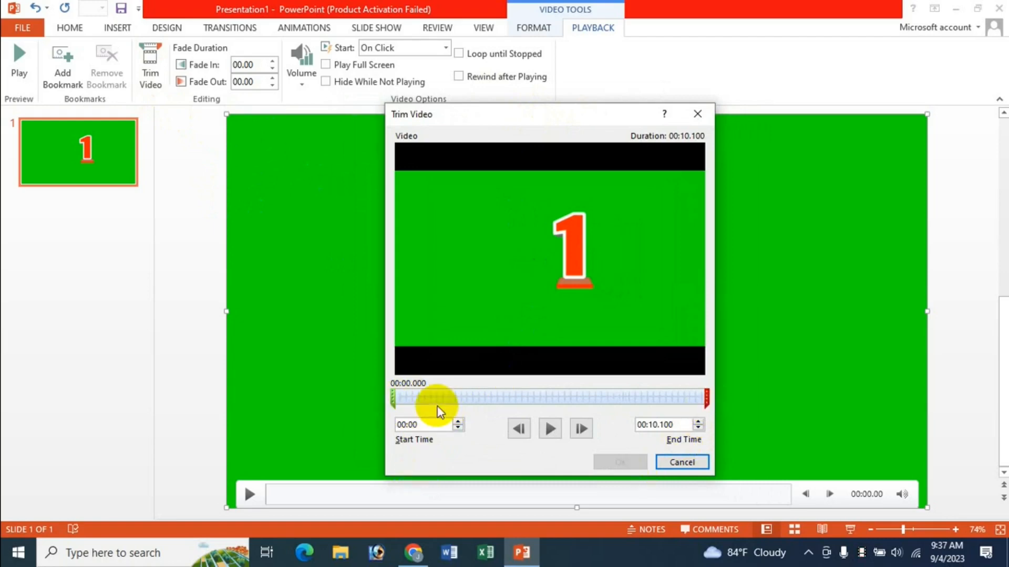
left_click(395, 403)
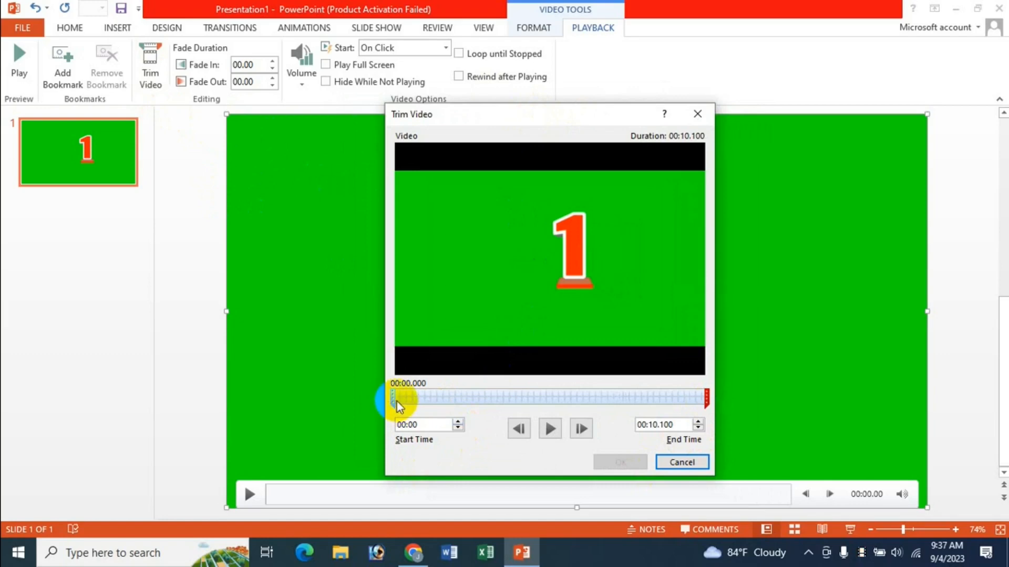
Step: Trim the video to start at 00:01.782 and end at 00:06.897
left_click_drag(398, 406, 444, 400)
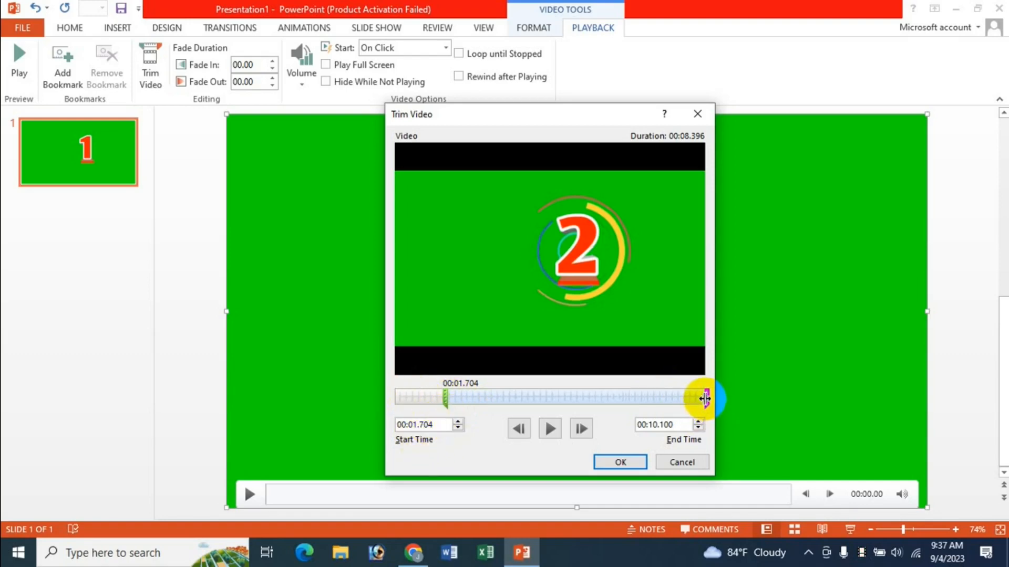
left_click_drag(705, 400, 609, 399)
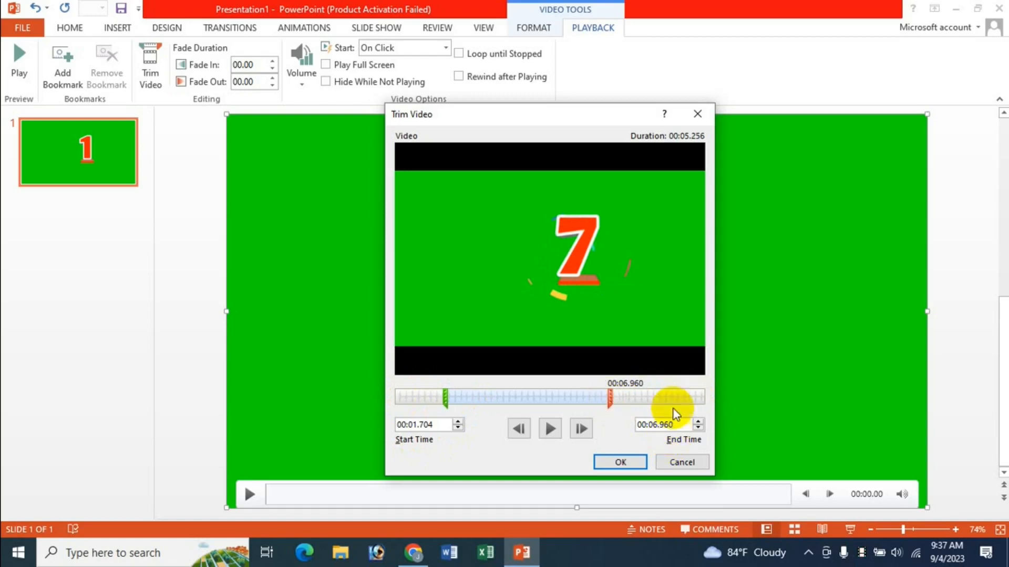
left_click(698, 422)
left_click(698, 422)
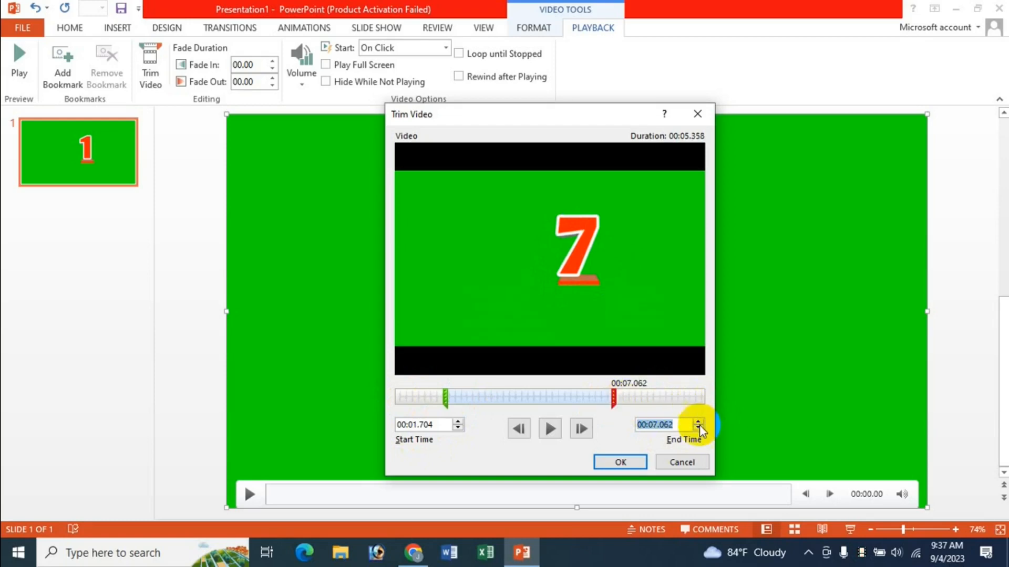
left_click(698, 429)
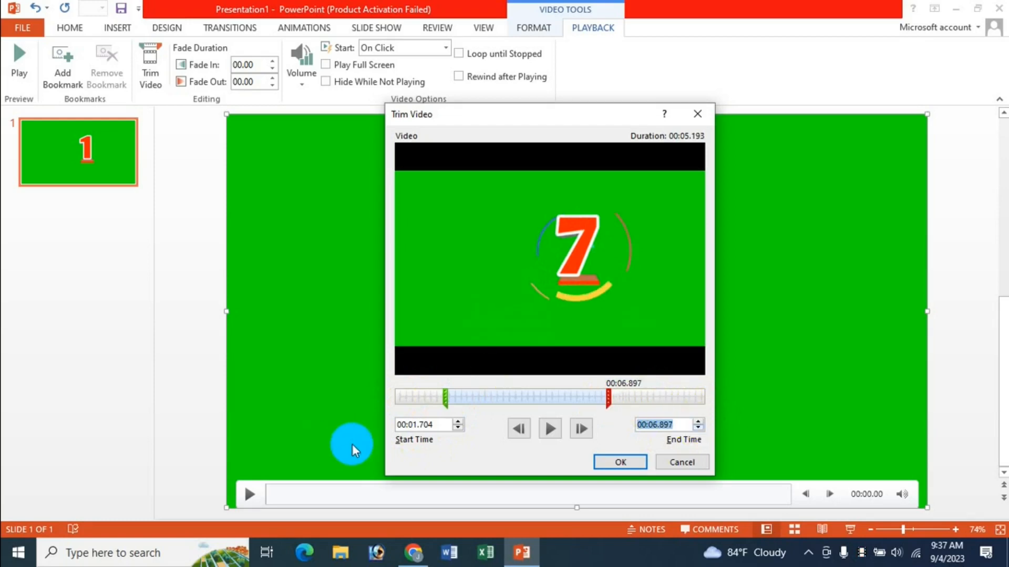
left_click(458, 422)
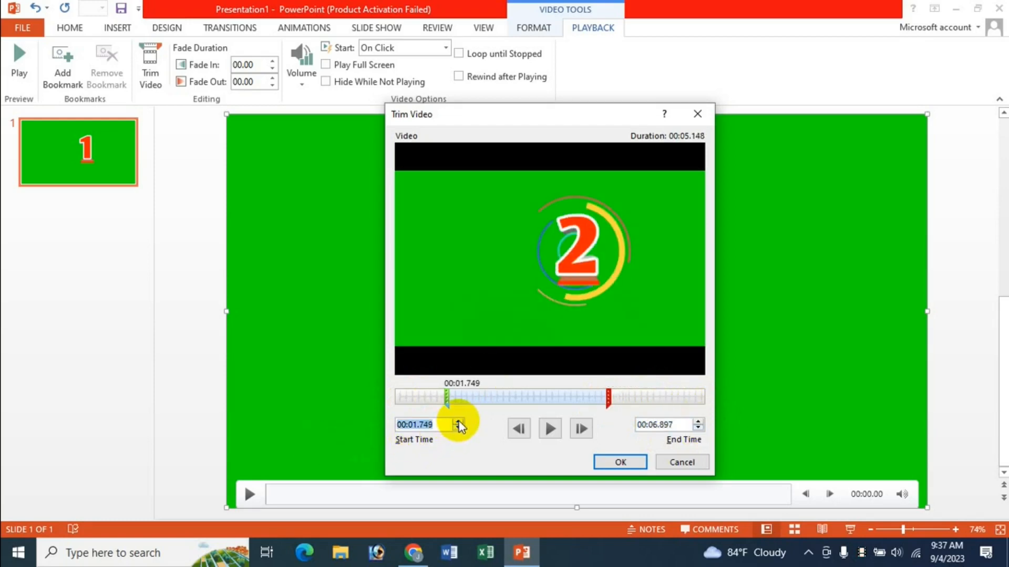
left_click(458, 422)
left_click(458, 423)
left_click(459, 429)
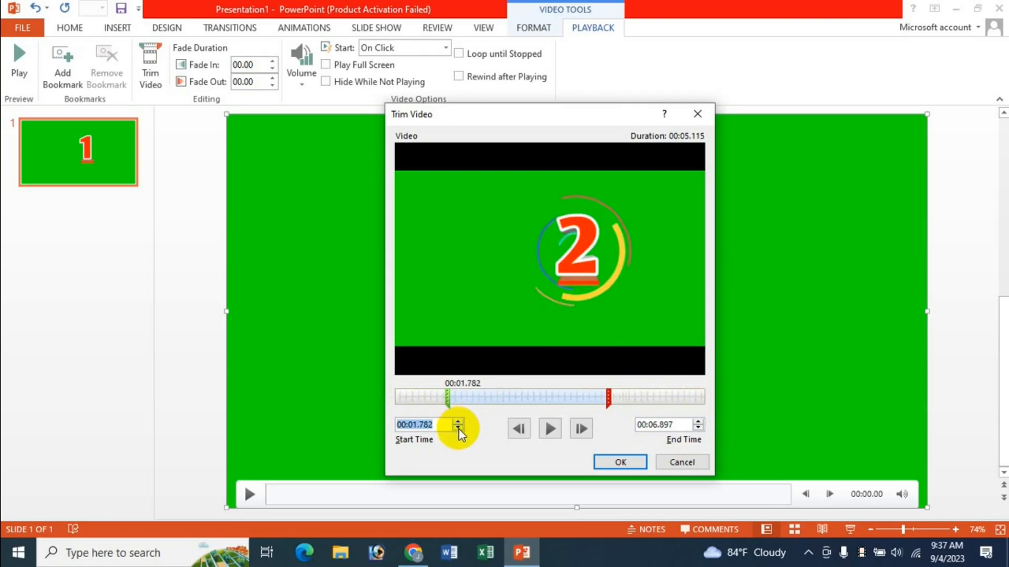
Step: Set the video's trim to start at 00:03.078 and end at 00:04.672
left_click(411, 425)
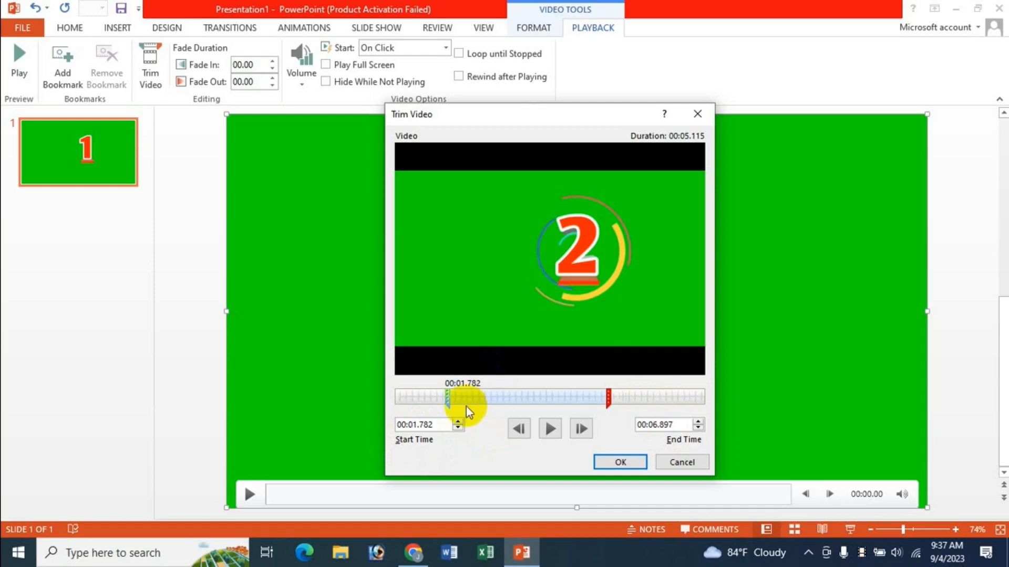
left_click_drag(450, 400, 489, 404)
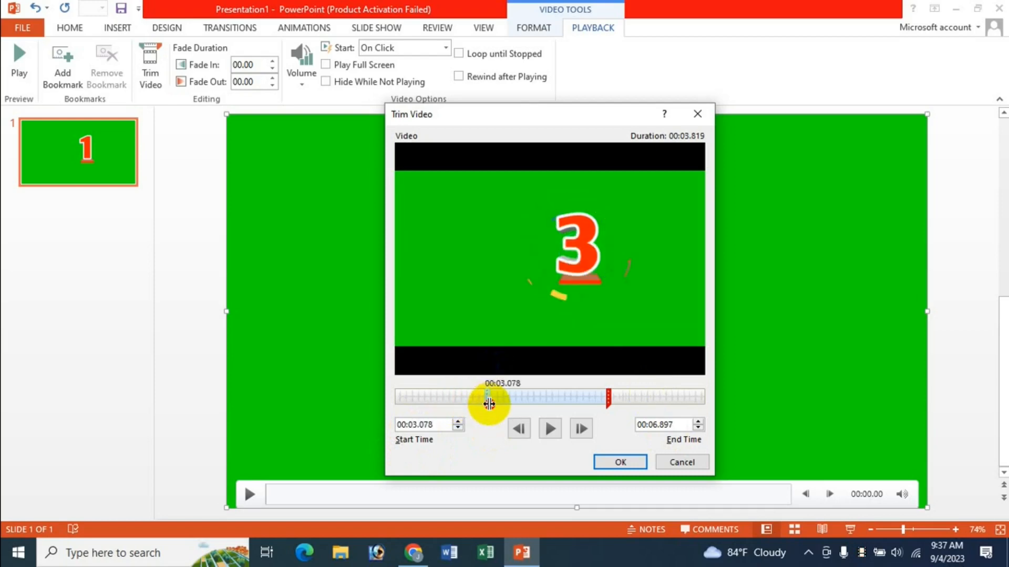
left_click_drag(608, 399, 539, 398)
Step: Preview the trimmed segment in the dialog and apply the trim
left_click(524, 423)
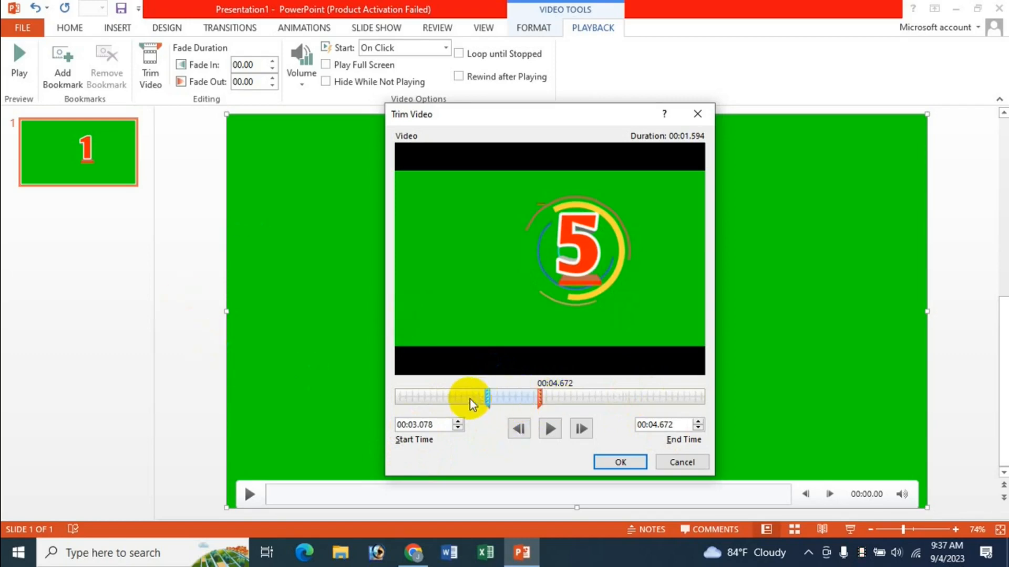
left_click(551, 429)
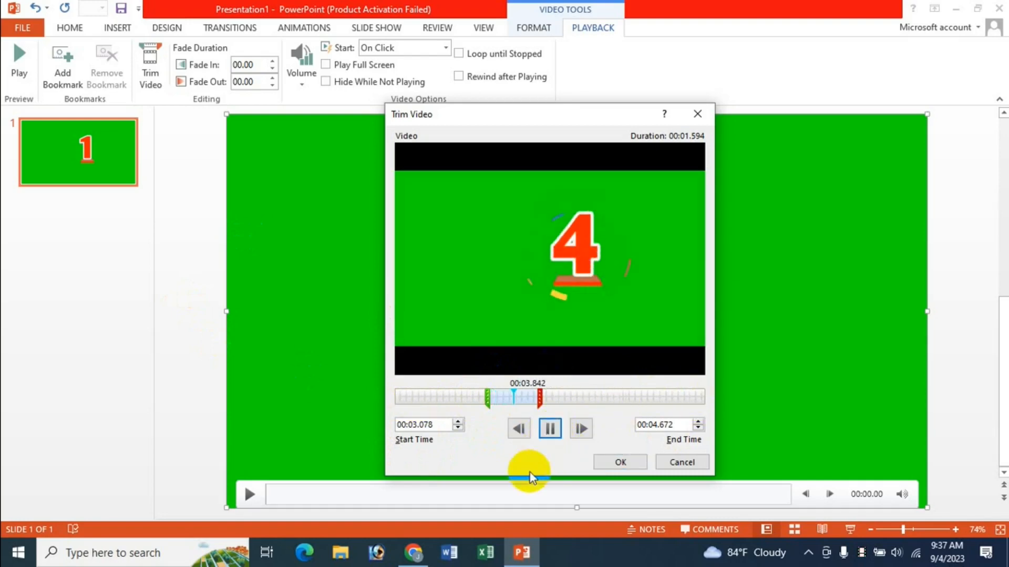
left_click(551, 434)
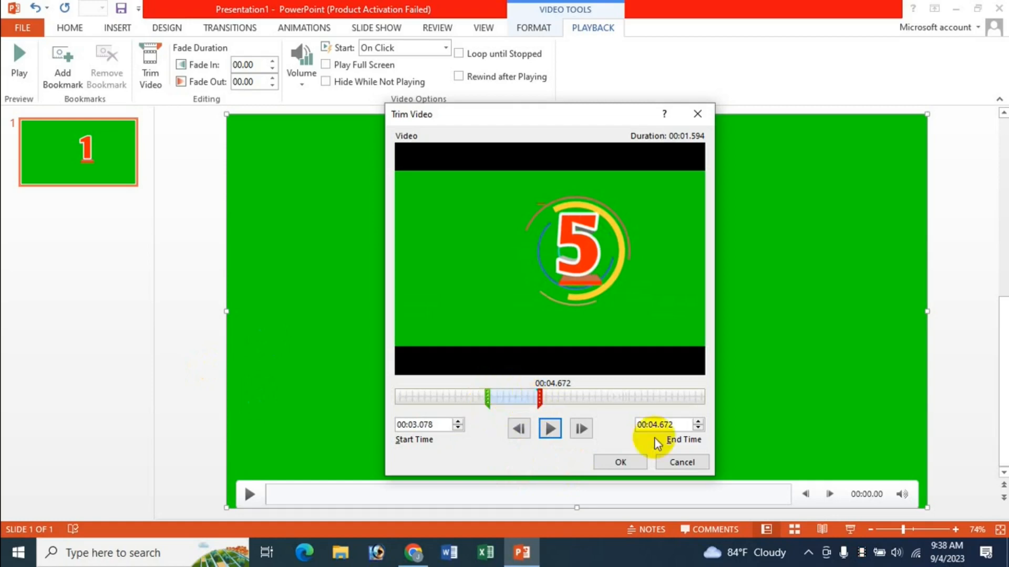
left_click(620, 463)
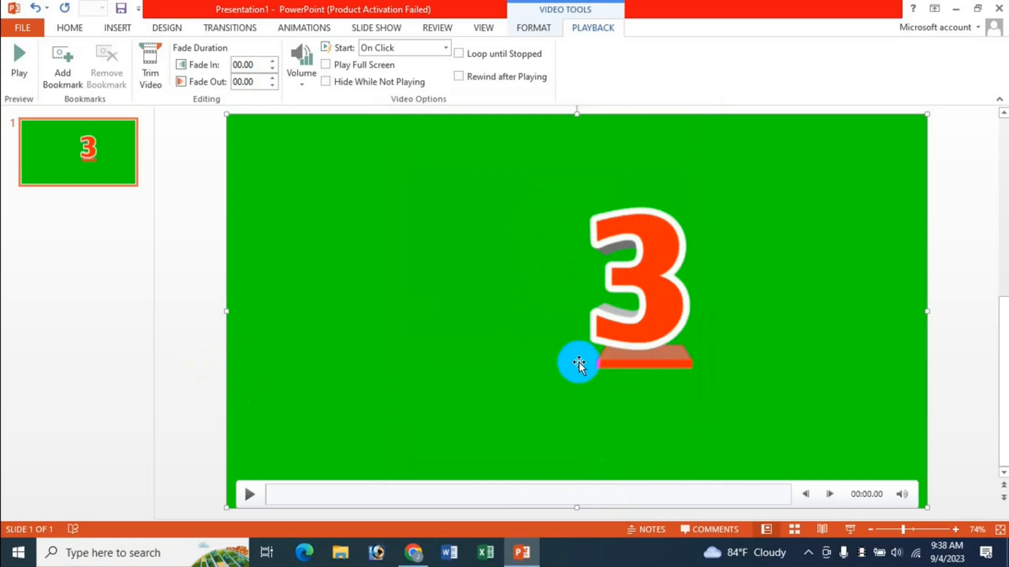
Step: Play the trimmed video on the slide and in Slide Show view
left_click(250, 495)
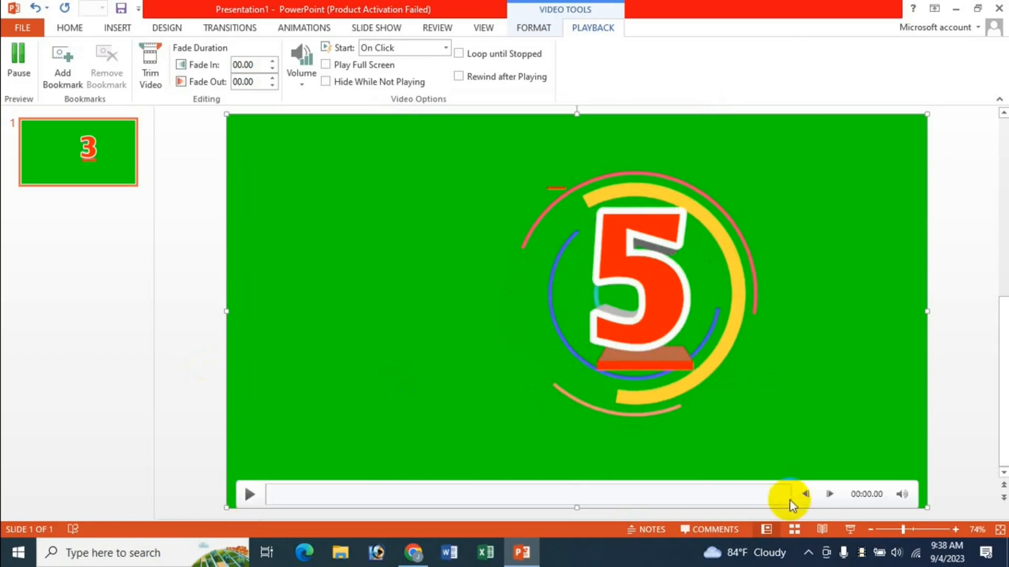
left_click(850, 529)
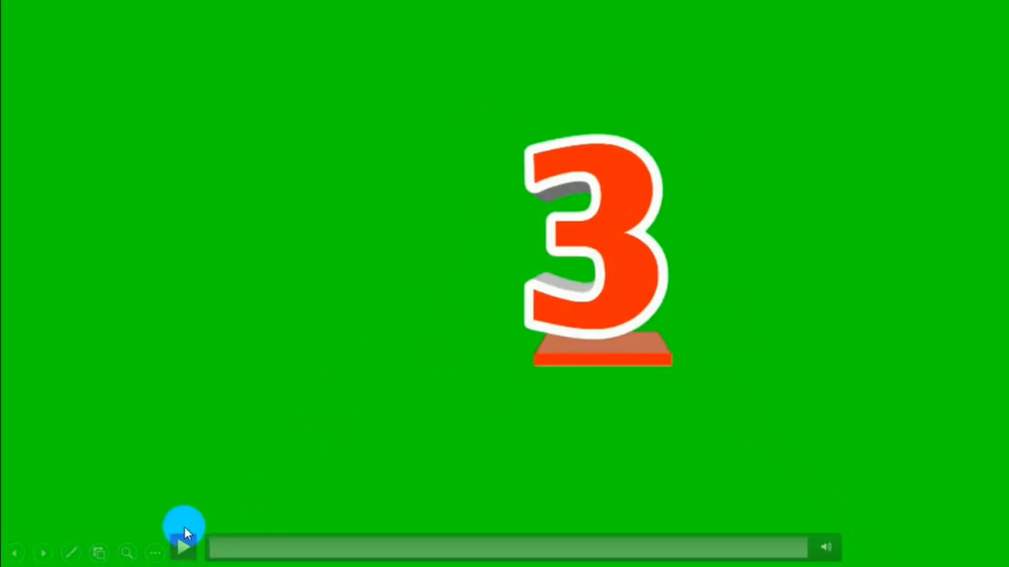
left_click(183, 541)
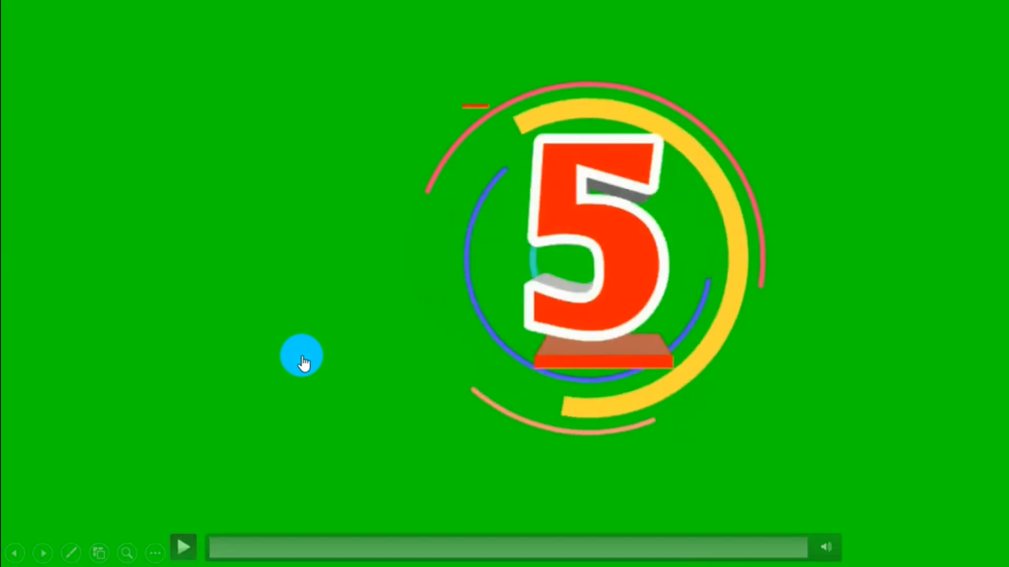
key("Escape")
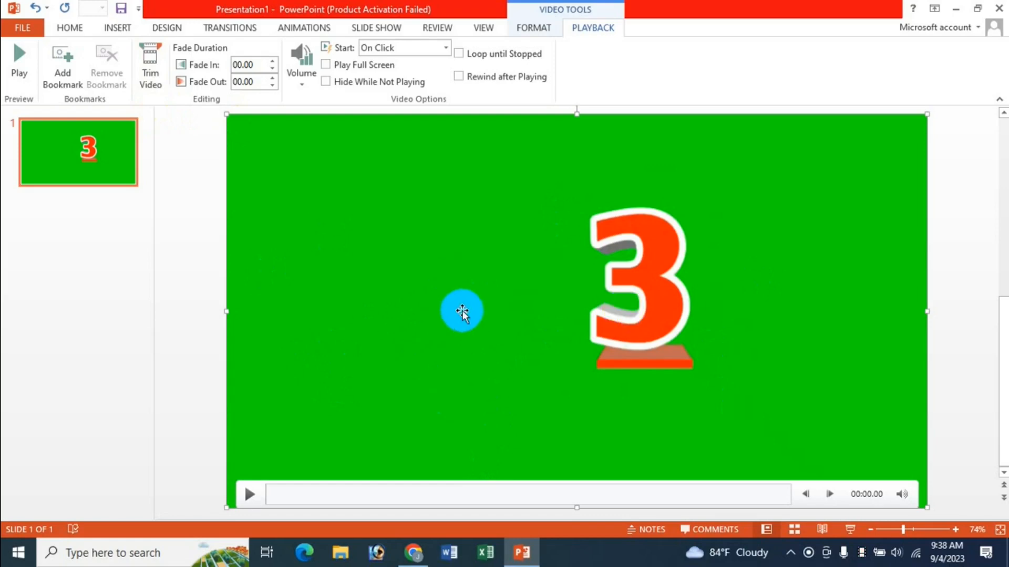
Step: Delete the video and insert the audio file Audio - 02 from the Audio & Video folder
key("Delete")
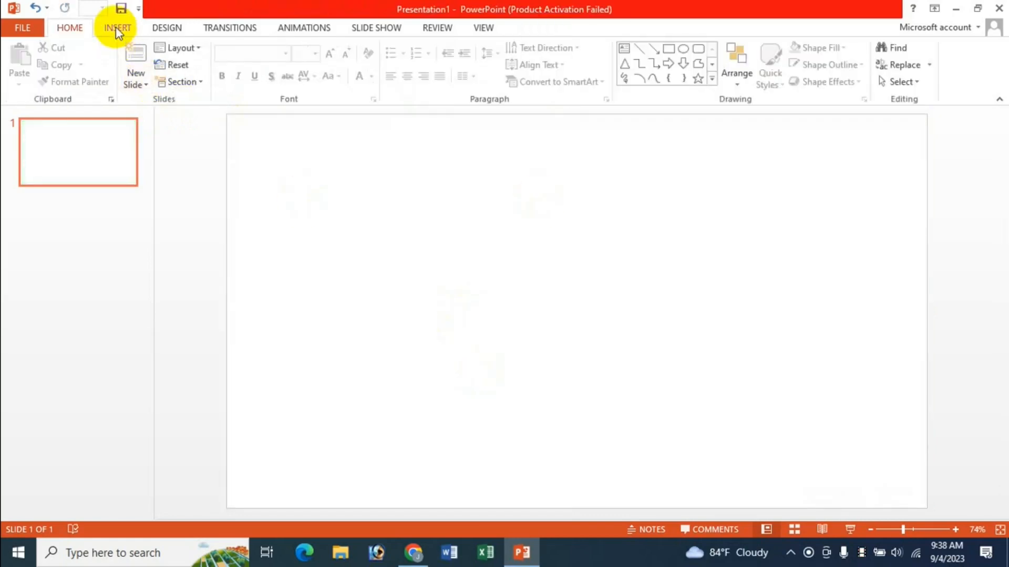
left_click(116, 27)
left_click(856, 88)
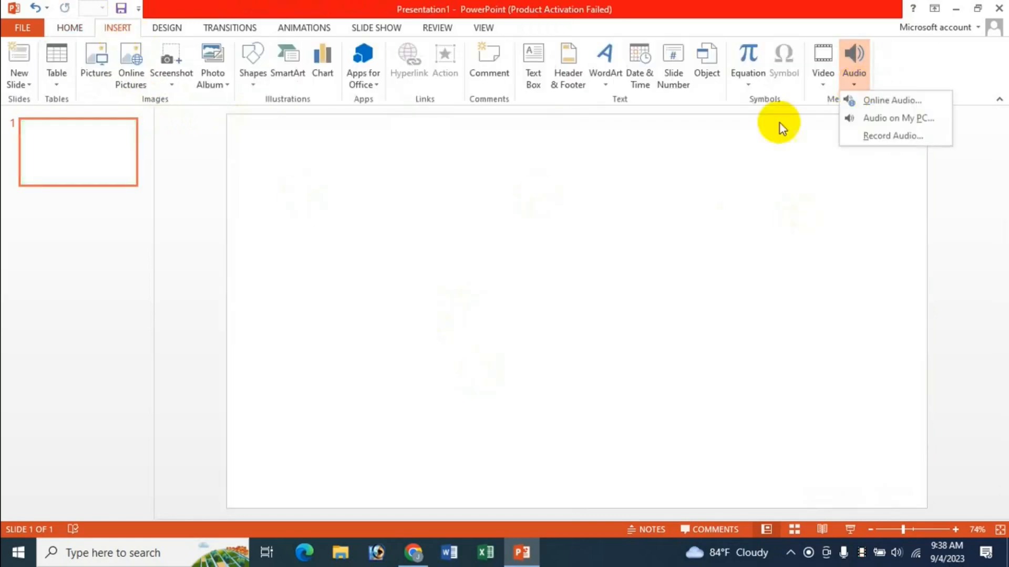
left_click(901, 121)
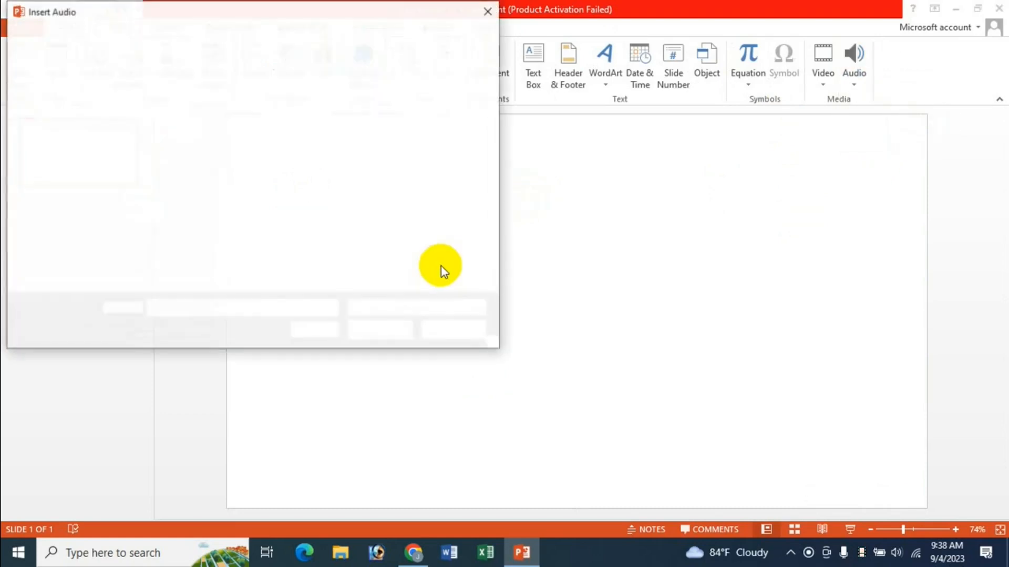
left_click(184, 126)
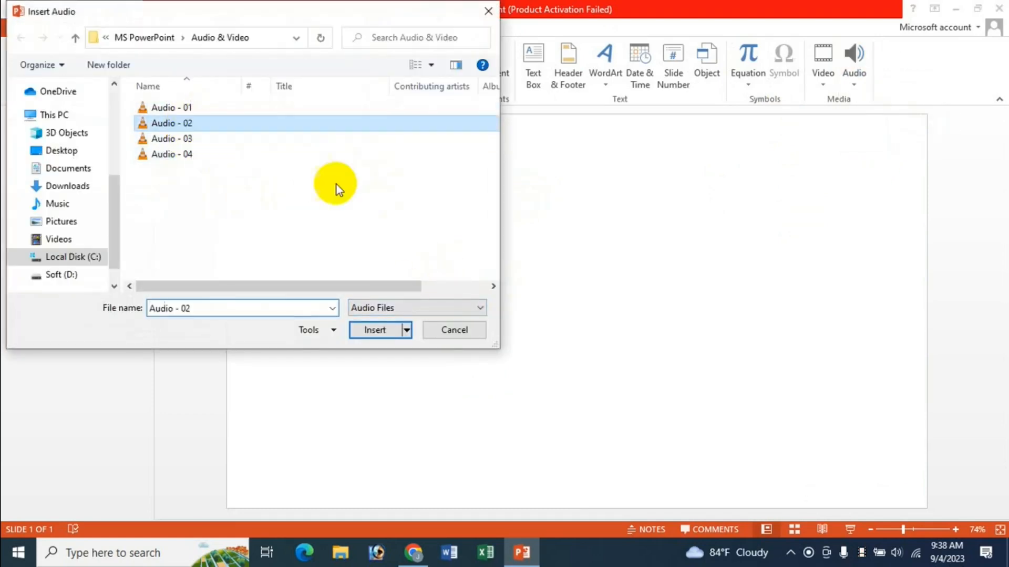
left_click(362, 329)
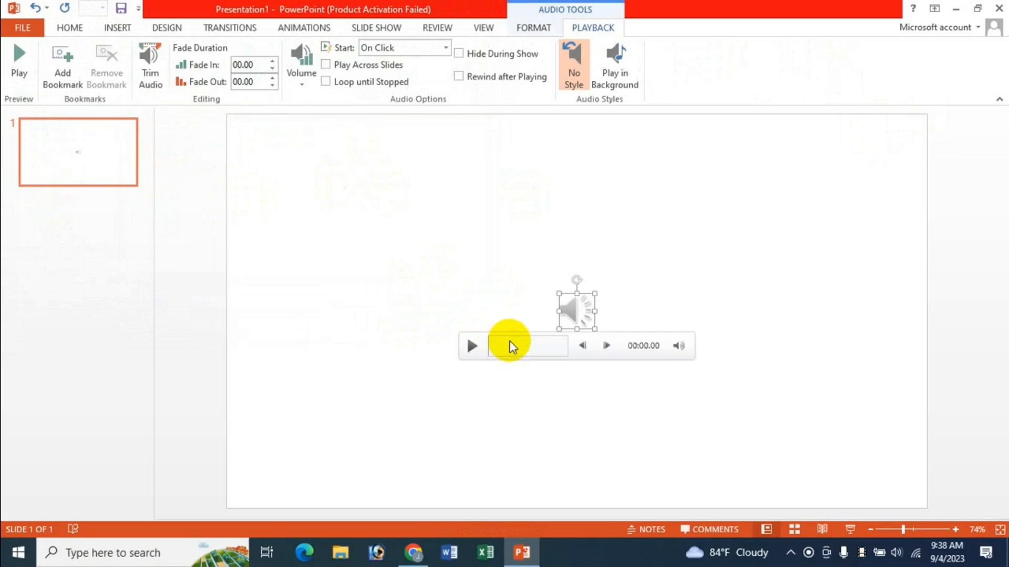
Step: Play the inserted audio to preview it
left_click(470, 346)
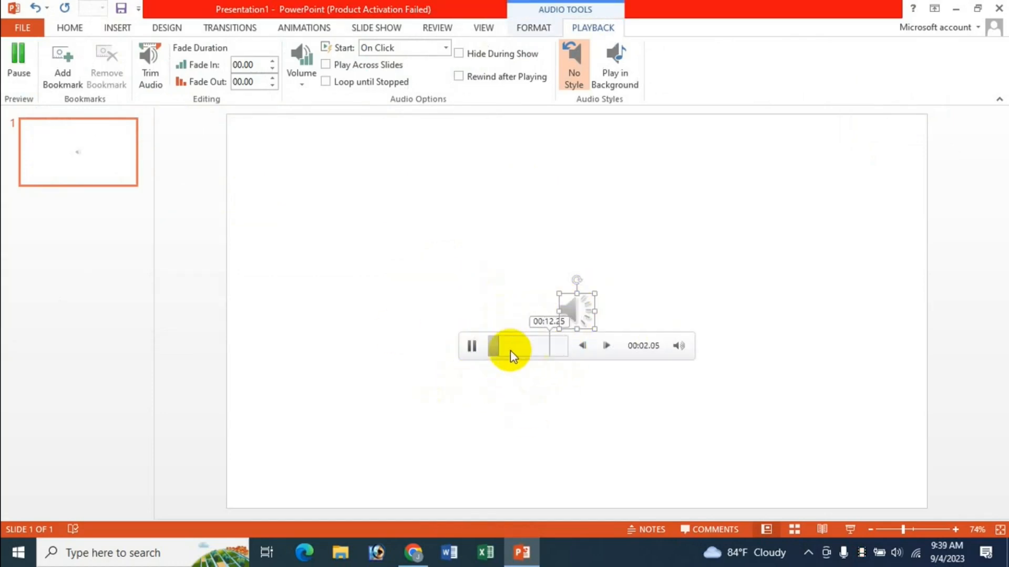
Step: Stop the audio preview and open the Trim Audio dialog for the inserted clip
left_click(470, 347)
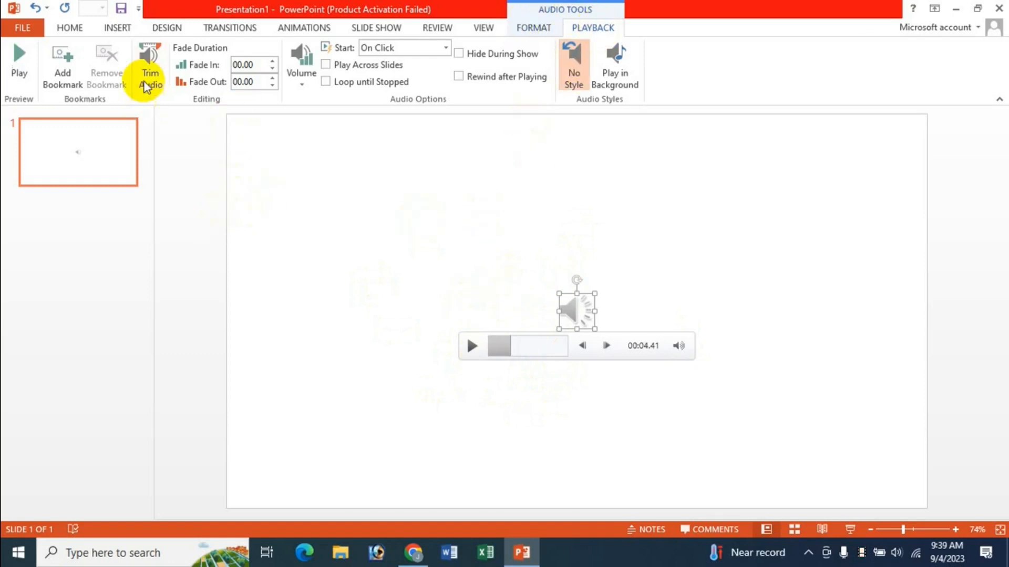
right_click(579, 323)
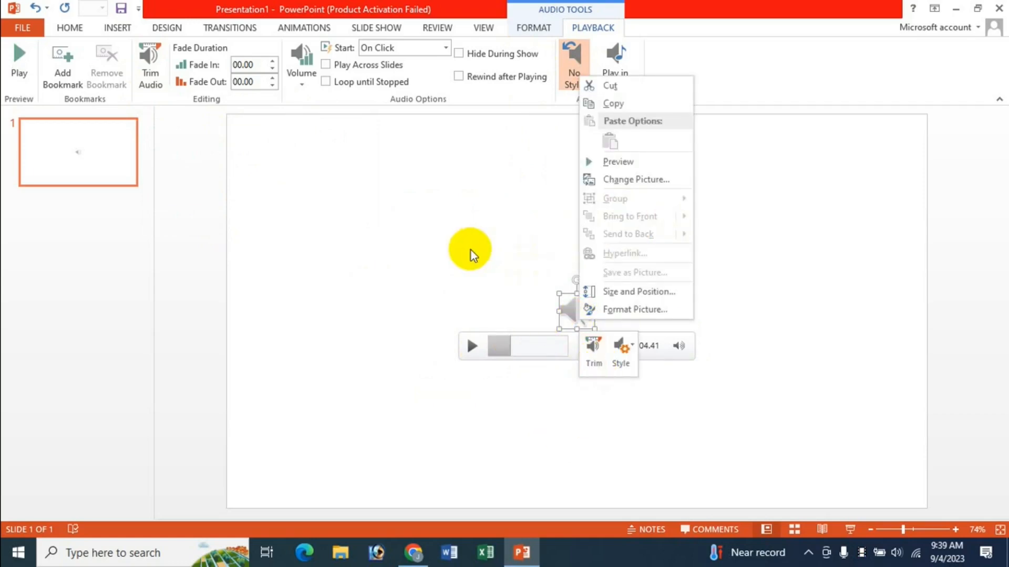
key("Escape")
left_click(151, 79)
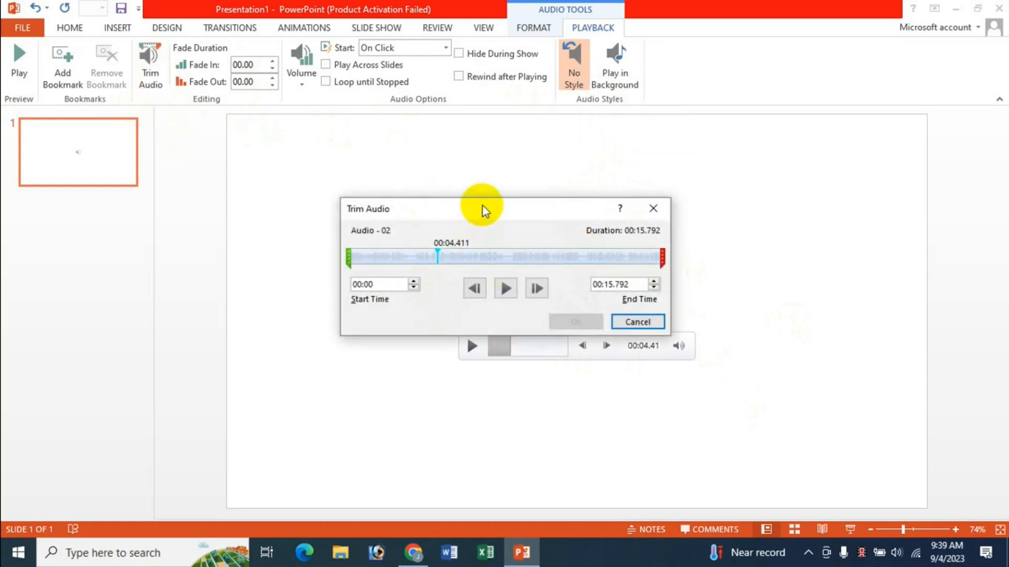
left_click_drag(482, 206, 471, 163)
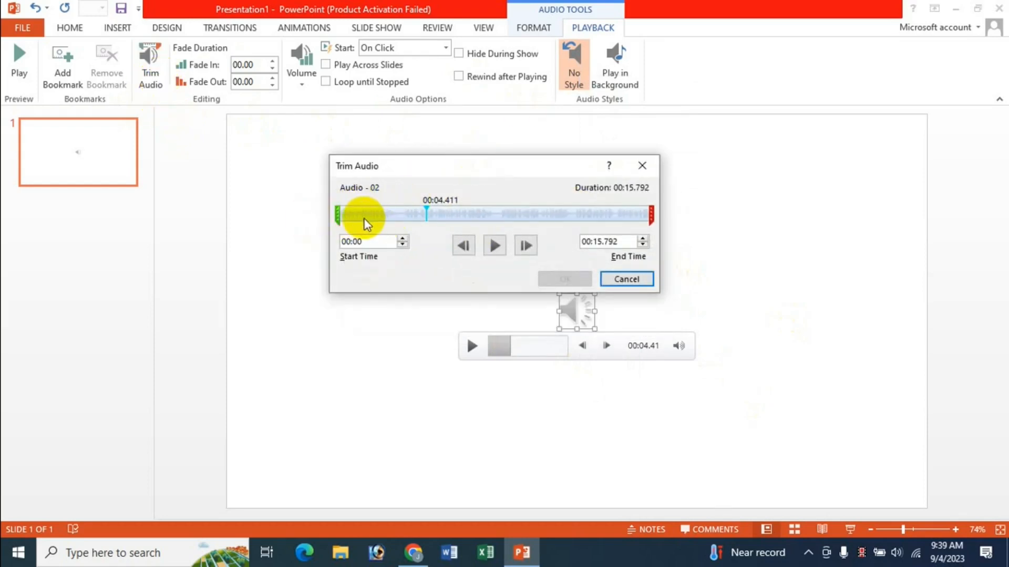
Step: Trim the audio to start at about 00:03.355 and end at 00:09.500
left_click_drag(343, 219, 403, 214)
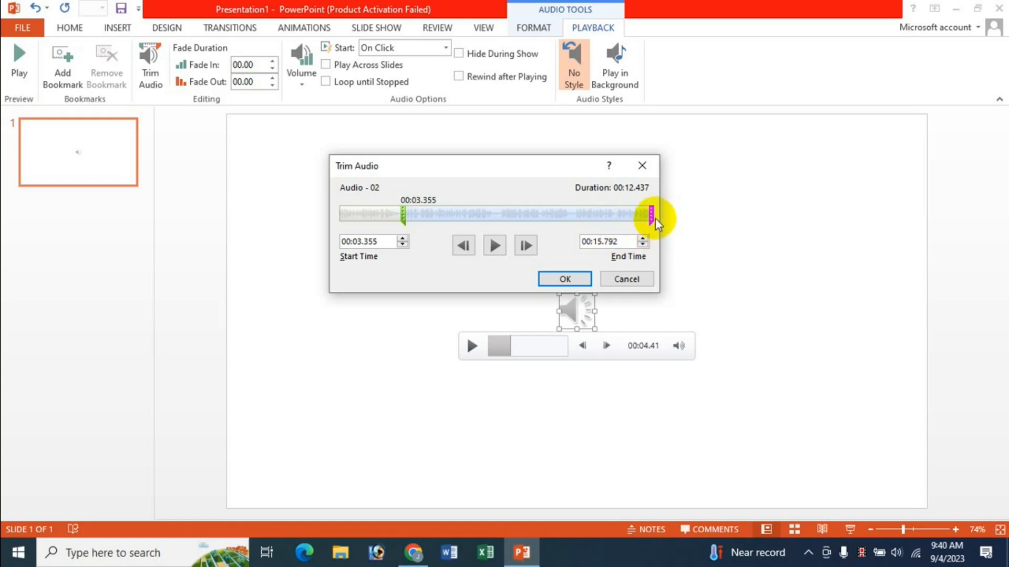
left_click_drag(651, 216, 528, 216)
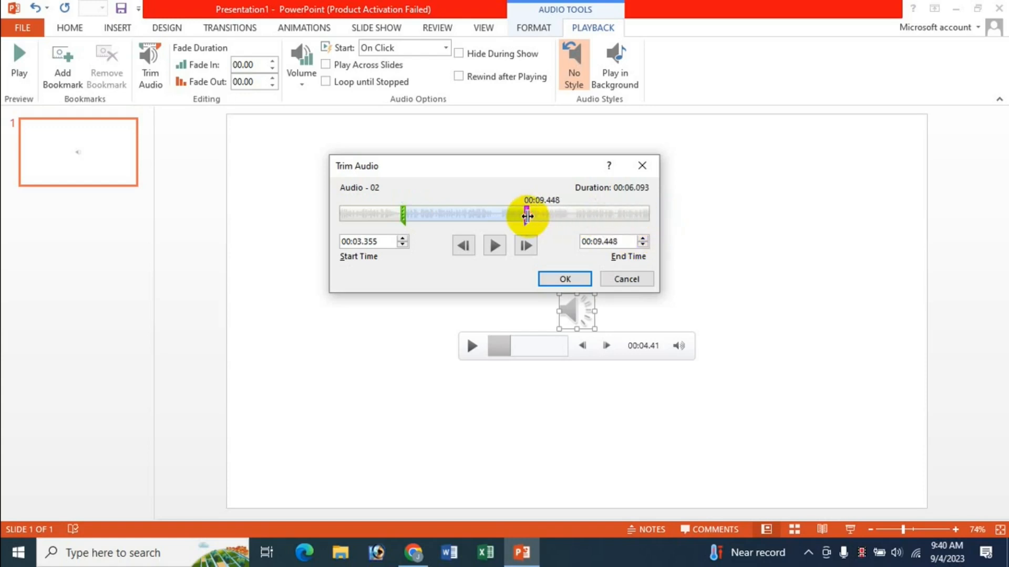
left_click(645, 239)
left_click(645, 238)
left_click(645, 239)
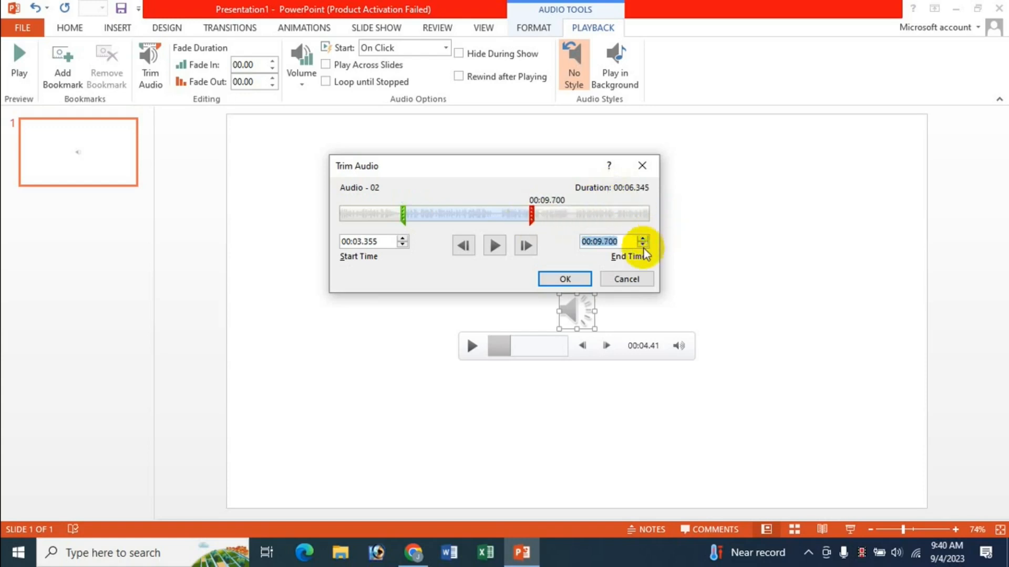
left_click(642, 245)
left_click(642, 244)
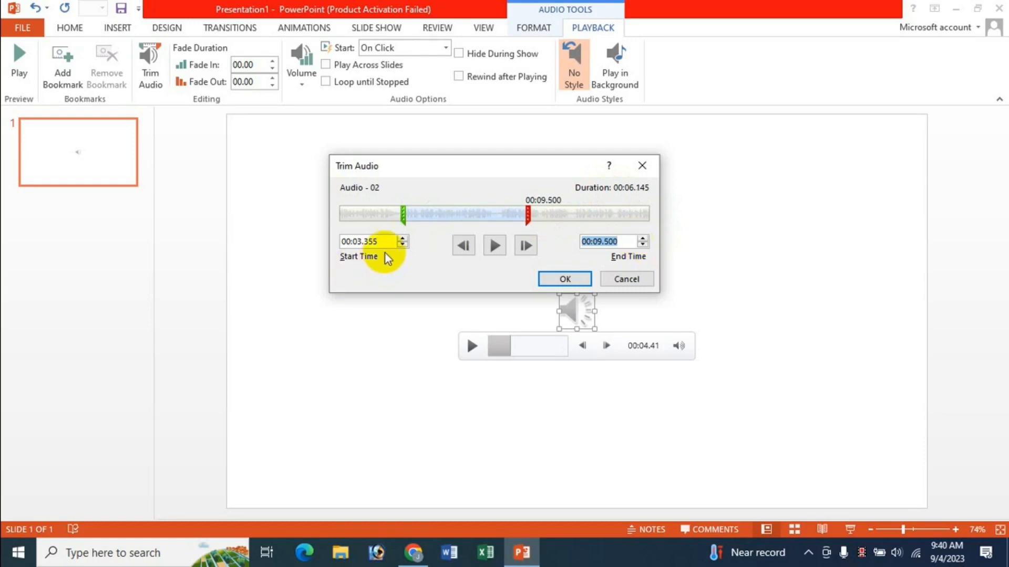
Step: Adjust the audio trim to start at about 00:04.951 and end at about 00:07.342
left_click(403, 239)
left_click(403, 245)
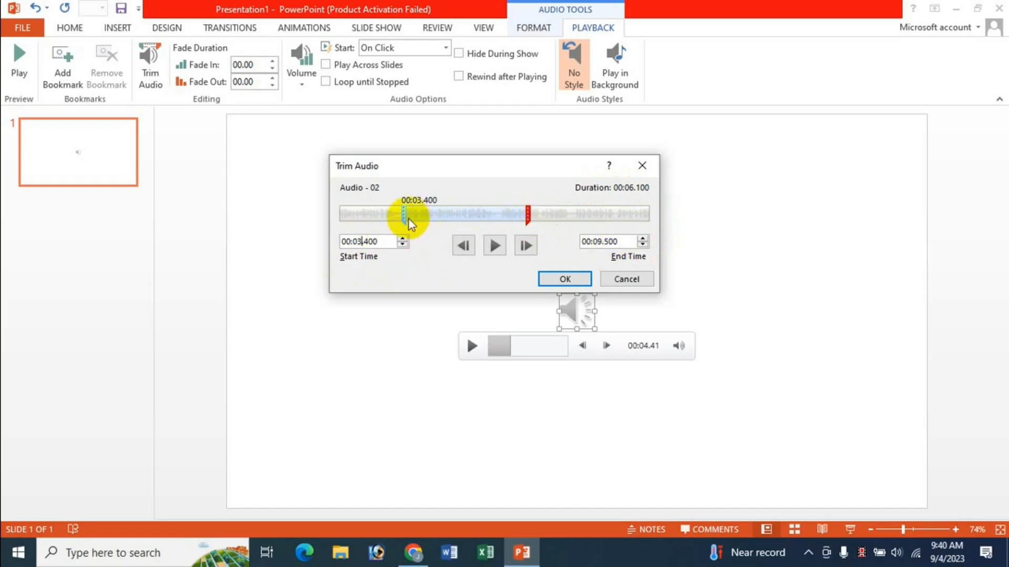
left_click_drag(404, 215, 434, 215)
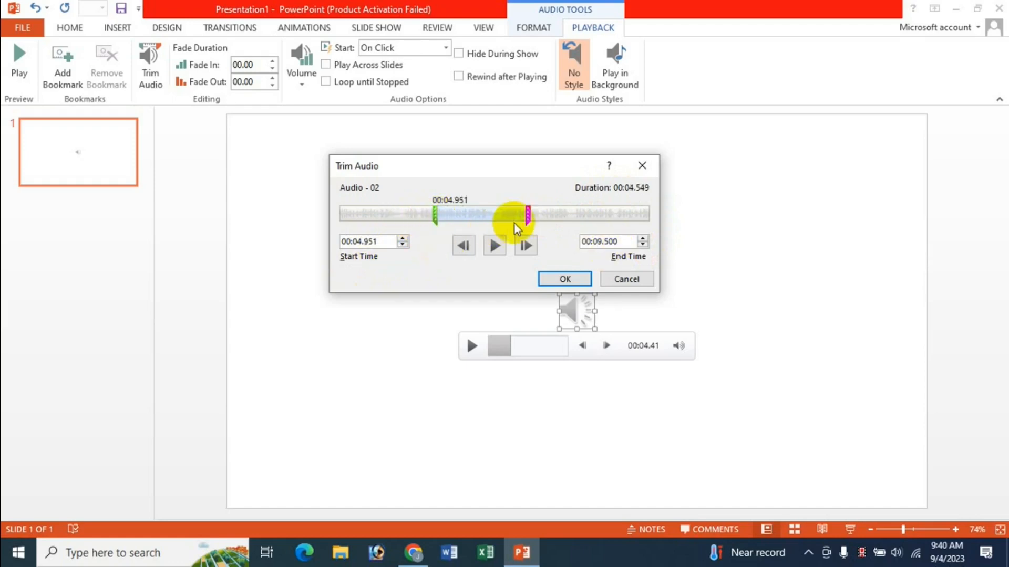
left_click_drag(524, 214, 484, 217)
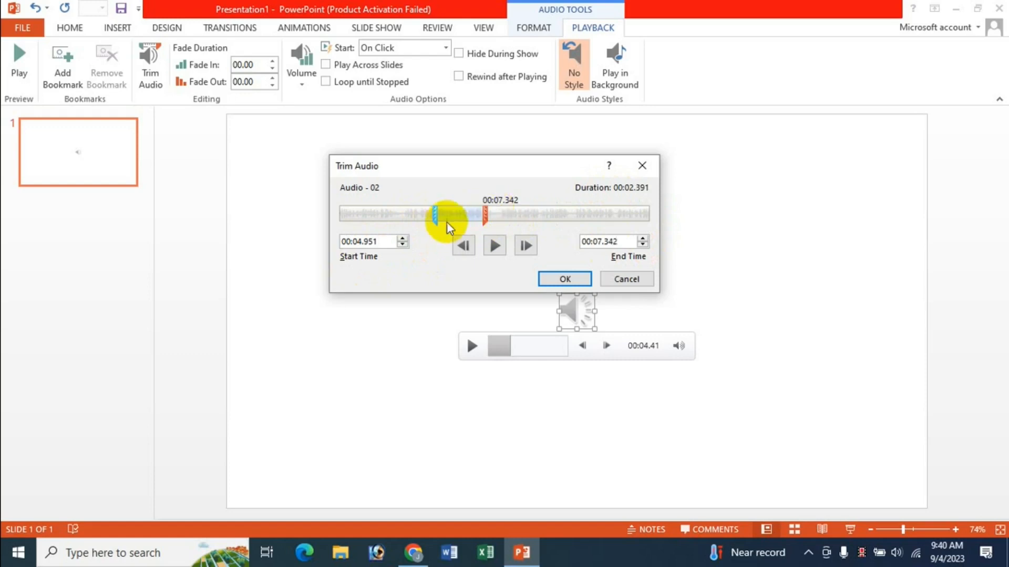
Step: Preview the trimmed audio segment in the dialog and apply the trim
left_click(494, 245)
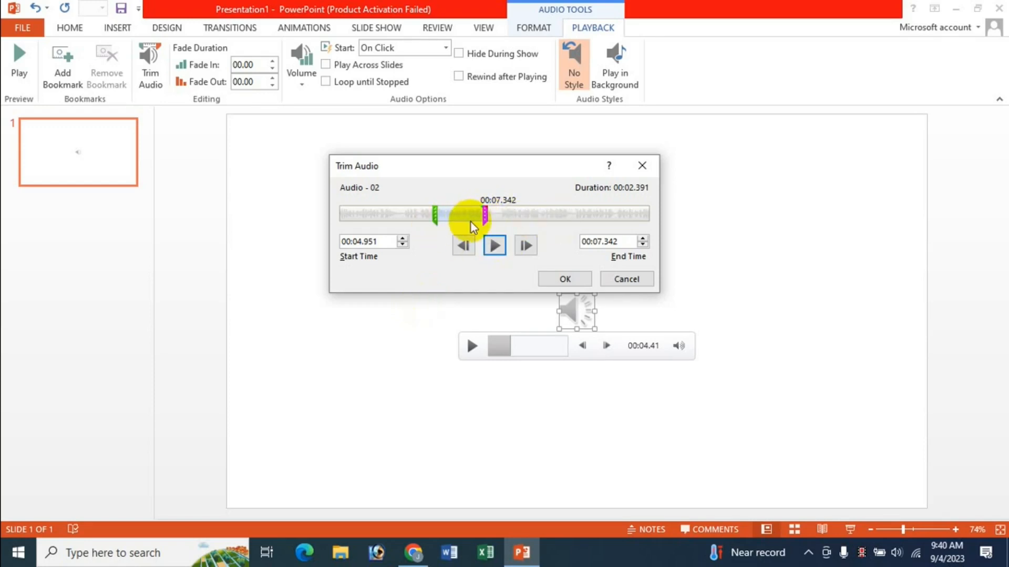
left_click(566, 279)
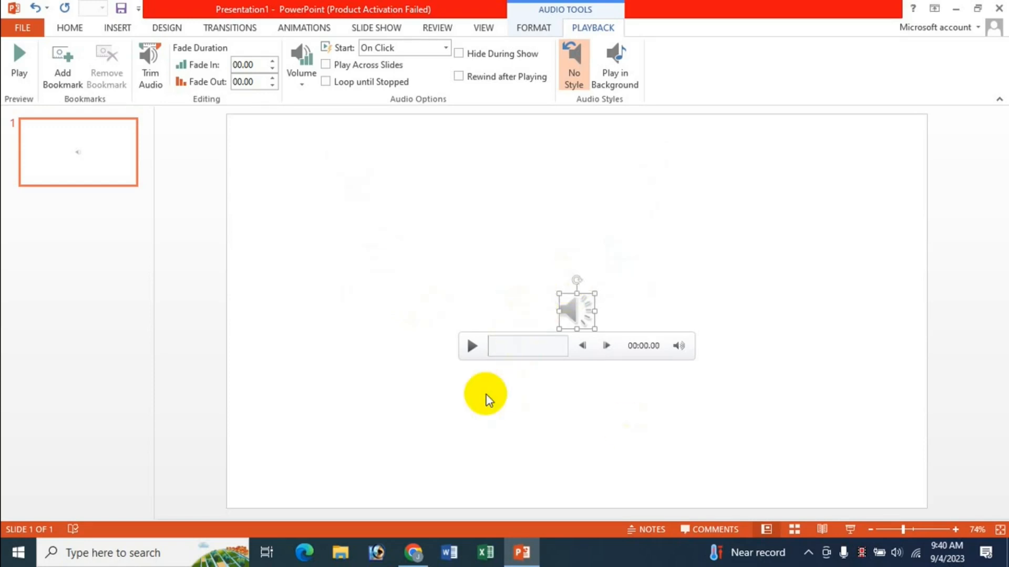
Step: Play the trimmed audio on the slide and again in Slide Show view
left_click(475, 349)
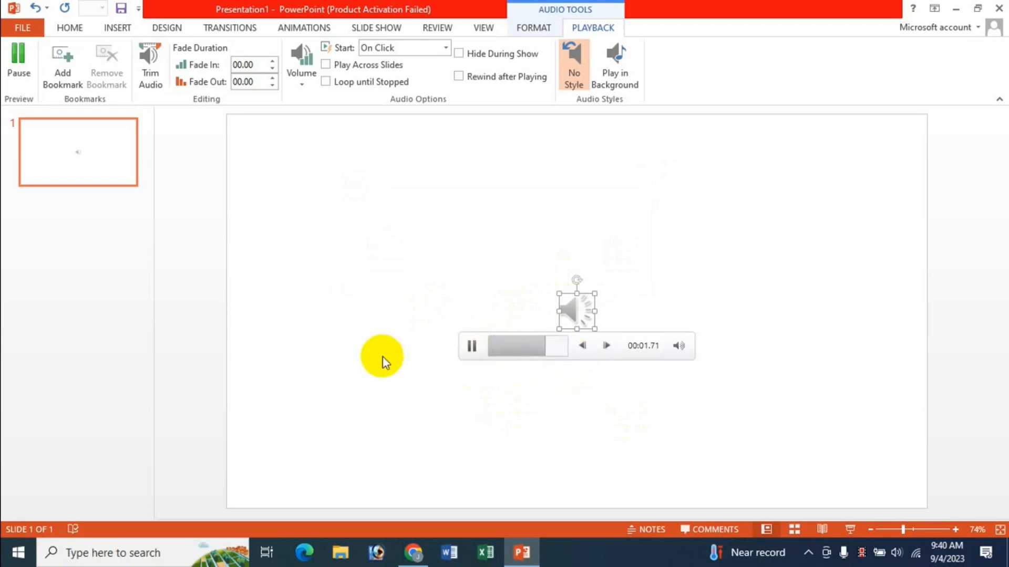
left_click(851, 528)
mouse_move(499, 304)
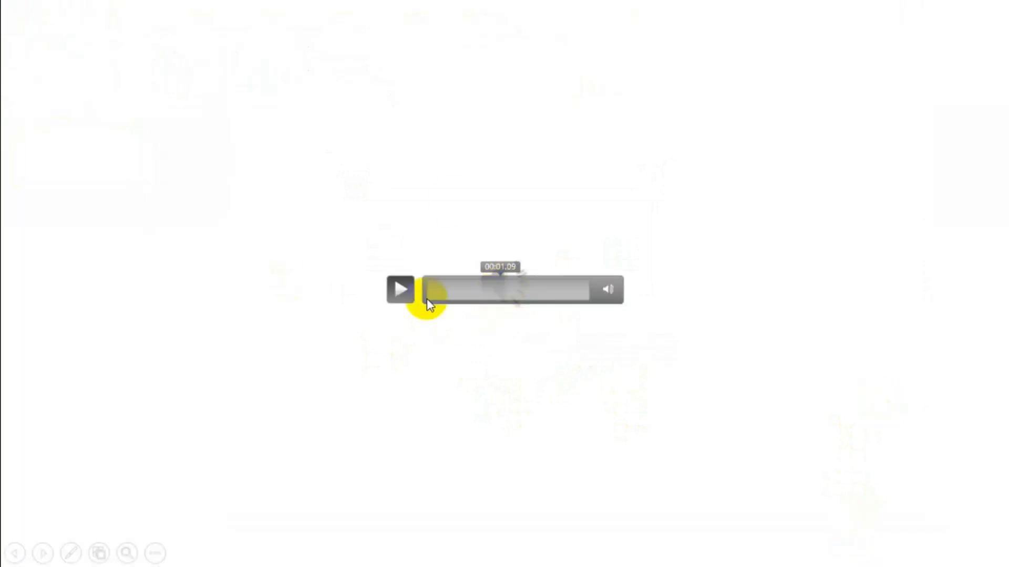
left_click(400, 292)
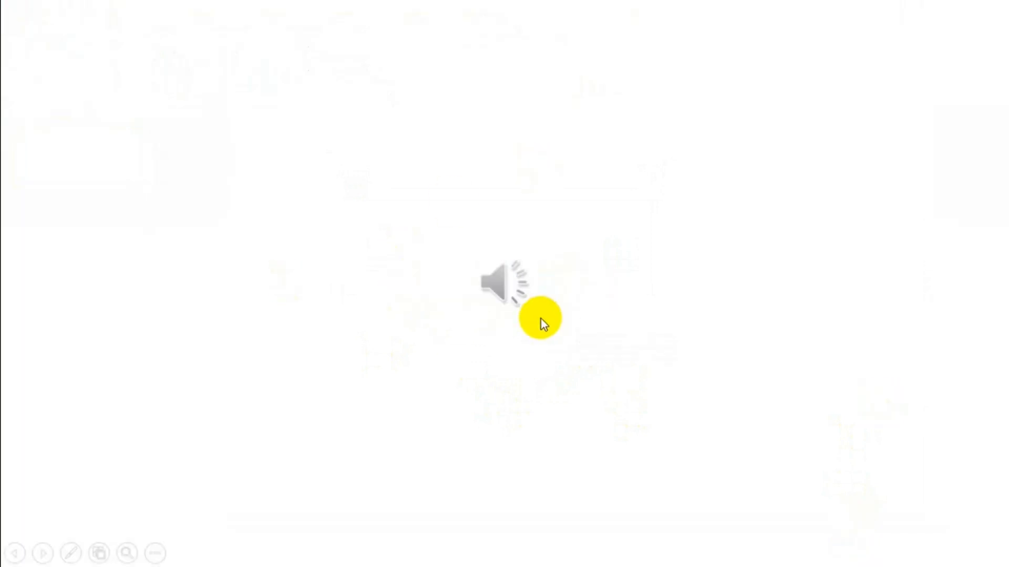